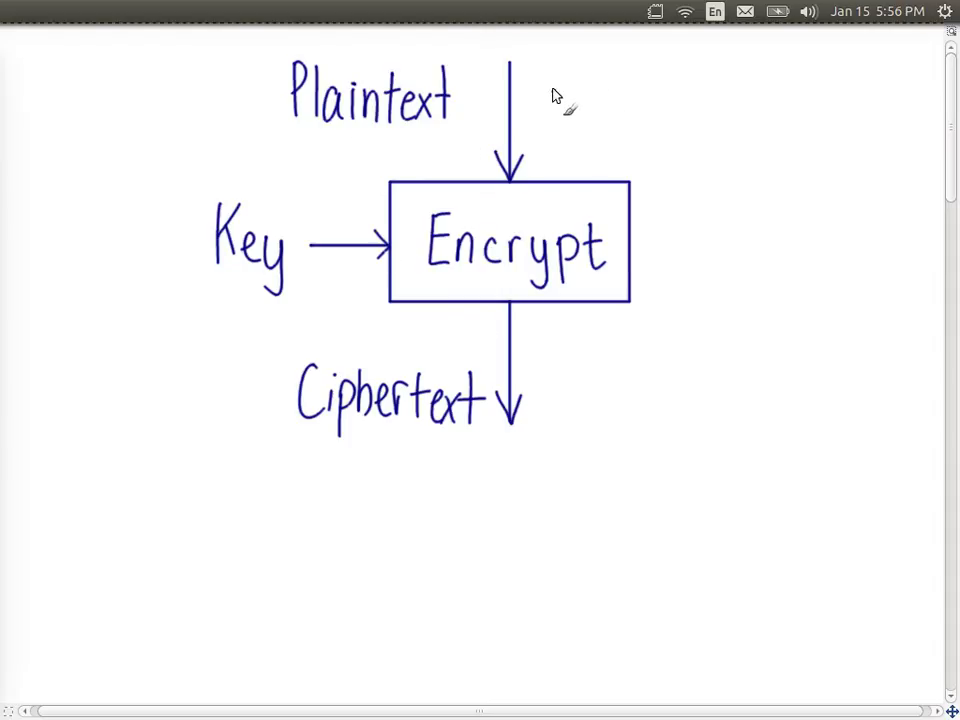
Step: Handwrite green '2 bits' labels beside the Plaintext and Ciphertext arrows
{"action": "mouse_move", "coordinate": [545, 87]}
{"action": "left_mouse_down"}
{"action": "mouse_move", "coordinate": [568, 124]}
{"action": "mouse_move", "coordinate": [606, 124]}
{"action": "mouse_move", "coordinate": [614, 107]}
{"action": "mouse_move", "coordinate": [618, 126]}
{"action": "left_mouse_up"}
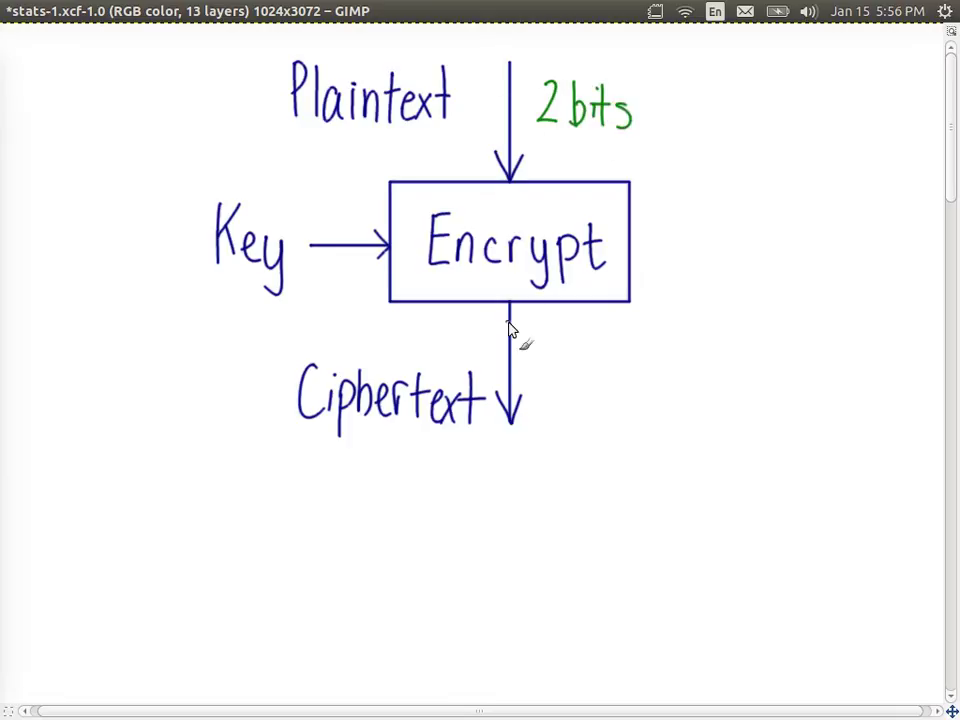
{"action": "mouse_move", "coordinate": [549, 386]}
{"action": "left_mouse_down"}
{"action": "mouse_move", "coordinate": [545, 419]}
{"action": "mouse_move", "coordinate": [577, 414]}
{"action": "mouse_move", "coordinate": [578, 398]}
{"action": "mouse_move", "coordinate": [605, 418]}
{"action": "left_mouse_up"}
{"action": "left_click_drag", "start_coordinate": [597, 393], "coordinate": [614, 392]}
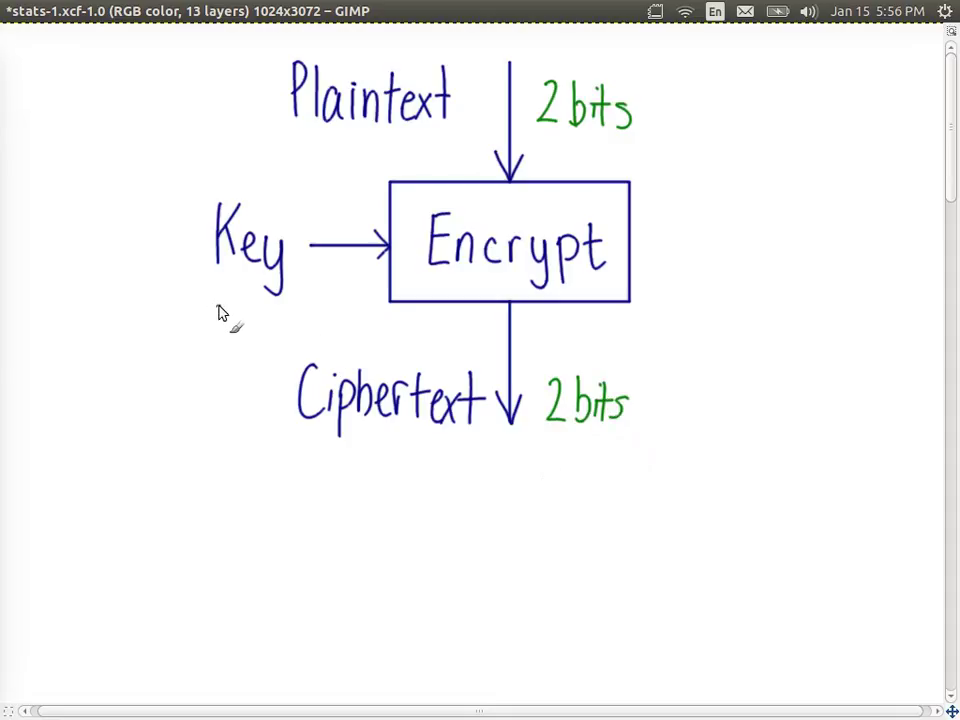
{"action": "left_click_drag", "start_coordinate": [264, 284], "coordinate": [267, 290]}
Step: Write the plaintext values 00 01 10 11 in green right of the upper '2 bits' label
{"action": "mouse_move", "coordinate": [674, 122]}
{"action": "left_mouse_down"}
{"action": "mouse_move", "coordinate": [671, 141]}
{"action": "mouse_move", "coordinate": [674, 123]}
{"action": "left_mouse_up"}
{"action": "mouse_move", "coordinate": [696, 123]}
{"action": "left_mouse_down"}
{"action": "mouse_move", "coordinate": [701, 144]}
{"action": "mouse_move", "coordinate": [697, 124]}
{"action": "mouse_move", "coordinate": [740, 132]}
{"action": "mouse_move", "coordinate": [757, 157]}
{"action": "mouse_move", "coordinate": [796, 157]}
{"action": "mouse_move", "coordinate": [814, 131]}
{"action": "mouse_move", "coordinate": [872, 157]}
{"action": "left_mouse_up"}
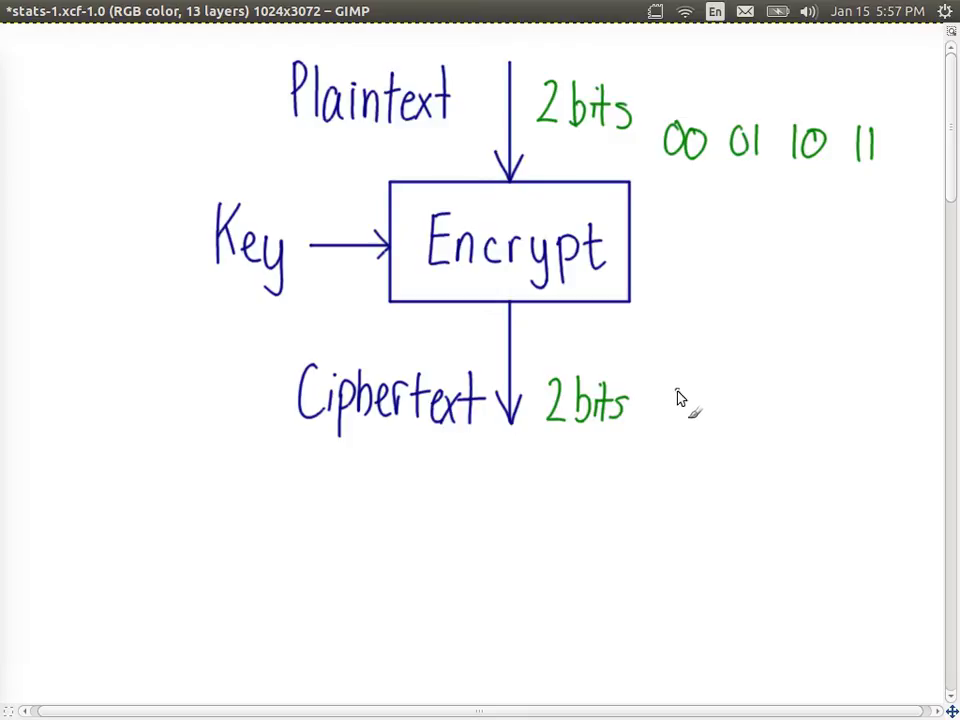
Step: Paint the ciphertext row 00 01 10 11 beside the lower '2 bits' label, undoing one stray mark
{"action": "mouse_move", "coordinate": [684, 390]}
{"action": "left_mouse_down"}
{"action": "mouse_move", "coordinate": [670, 408]}
{"action": "mouse_move", "coordinate": [684, 390]}
{"action": "left_mouse_up"}
{"action": "mouse_move", "coordinate": [708, 390]}
{"action": "left_mouse_down"}
{"action": "mouse_move", "coordinate": [694, 418]}
{"action": "mouse_move", "coordinate": [713, 413]}
{"action": "left_mouse_up"}
{"action": "mouse_move", "coordinate": [746, 381]}
{"action": "left_mouse_down"}
{"action": "mouse_move", "coordinate": [743, 392]}
{"action": "mouse_move", "coordinate": [756, 400]}
{"action": "left_mouse_up"}
{"action": "left_click_drag", "start_coordinate": [756, 390], "coordinate": [757, 400]}
{"action": "key", "text": "ctrl+z"}
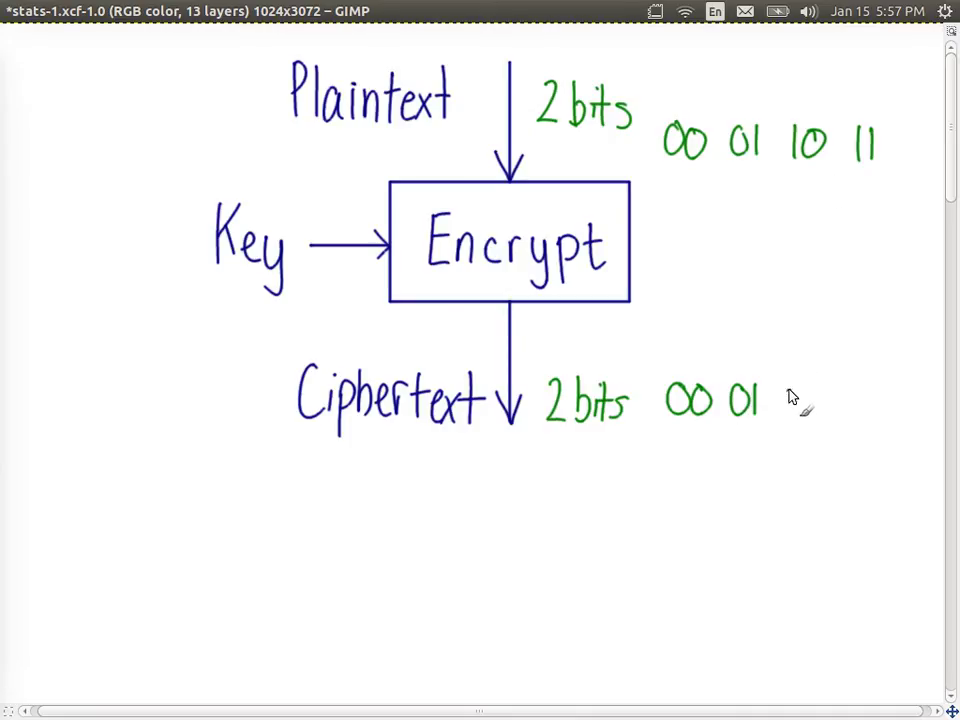
{"action": "mouse_move", "coordinate": [789, 381]}
{"action": "left_mouse_down"}
{"action": "mouse_move", "coordinate": [790, 416]}
{"action": "mouse_move", "coordinate": [804, 382]}
{"action": "left_mouse_up"}
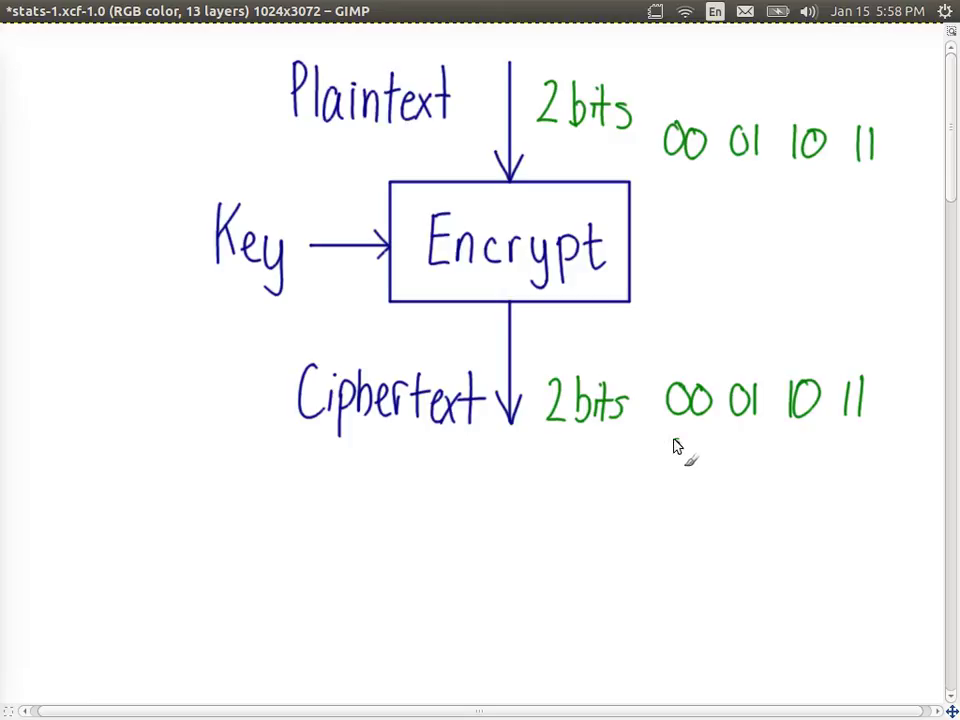
Step: Add mapping rows 01 00 10 11 and 10 11 00 01, numbering the rows 1–3
{"action": "mouse_move", "coordinate": [678, 446]}
{"action": "left_mouse_down"}
{"action": "mouse_move", "coordinate": [695, 474]}
{"action": "mouse_move", "coordinate": [734, 448]}
{"action": "mouse_move", "coordinate": [754, 471]}
{"action": "mouse_move", "coordinate": [759, 447]}
{"action": "mouse_move", "coordinate": [793, 474]}
{"action": "mouse_move", "coordinate": [816, 459]}
{"action": "mouse_move", "coordinate": [812, 450]}
{"action": "mouse_move", "coordinate": [861, 472]}
{"action": "left_mouse_up"}
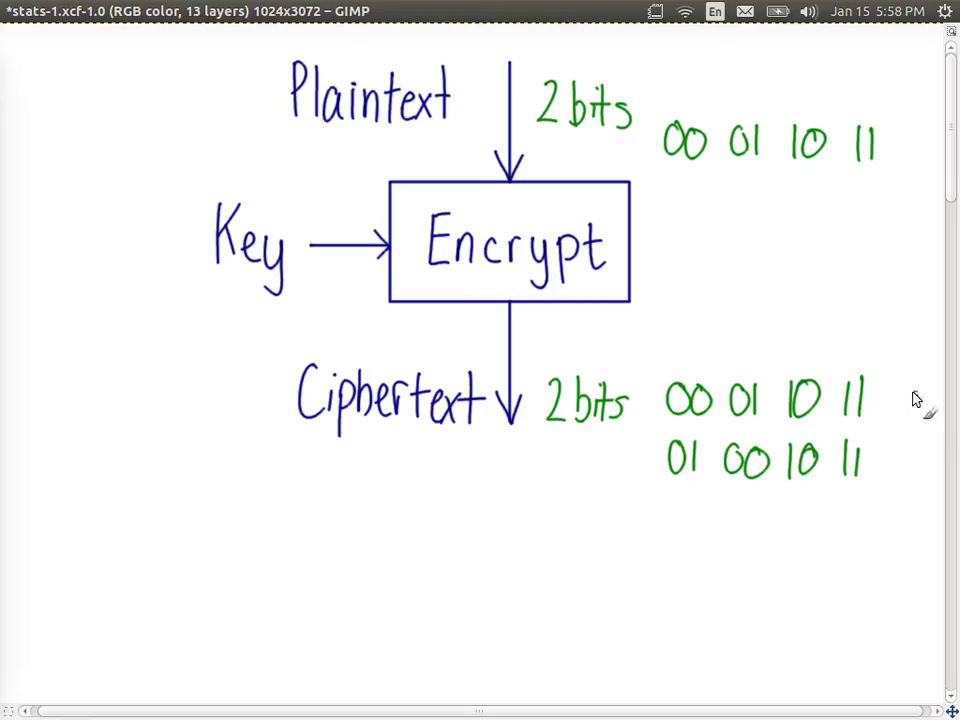
{"action": "mouse_move", "coordinate": [910, 382]}
{"action": "left_mouse_down"}
{"action": "mouse_move", "coordinate": [902, 482]}
{"action": "mouse_move", "coordinate": [918, 478]}
{"action": "left_mouse_up"}
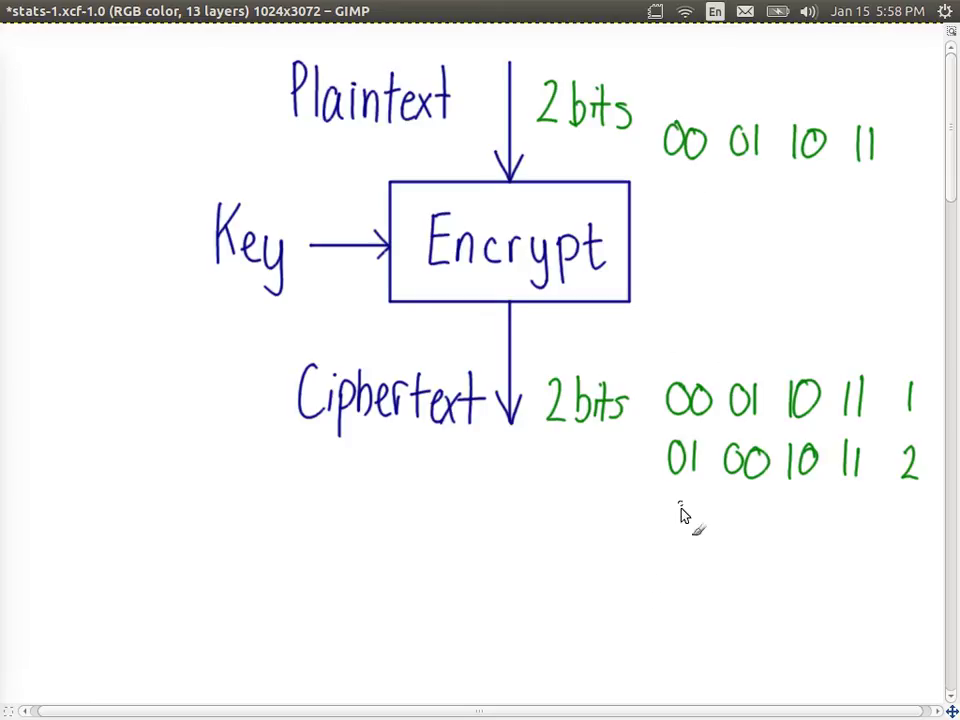
{"action": "mouse_move", "coordinate": [671, 503]}
{"action": "left_mouse_down"}
{"action": "mouse_move", "coordinate": [675, 535]}
{"action": "mouse_move", "coordinate": [701, 522]}
{"action": "mouse_move", "coordinate": [700, 504]}
{"action": "left_mouse_up"}
{"action": "mouse_move", "coordinate": [735, 502]}
{"action": "left_mouse_down"}
{"action": "mouse_move", "coordinate": [735, 532]}
{"action": "mouse_move", "coordinate": [753, 533]}
{"action": "left_mouse_up"}
{"action": "mouse_move", "coordinate": [797, 508]}
{"action": "left_mouse_down"}
{"action": "mouse_move", "coordinate": [819, 537]}
{"action": "mouse_move", "coordinate": [866, 521]}
{"action": "left_mouse_up"}
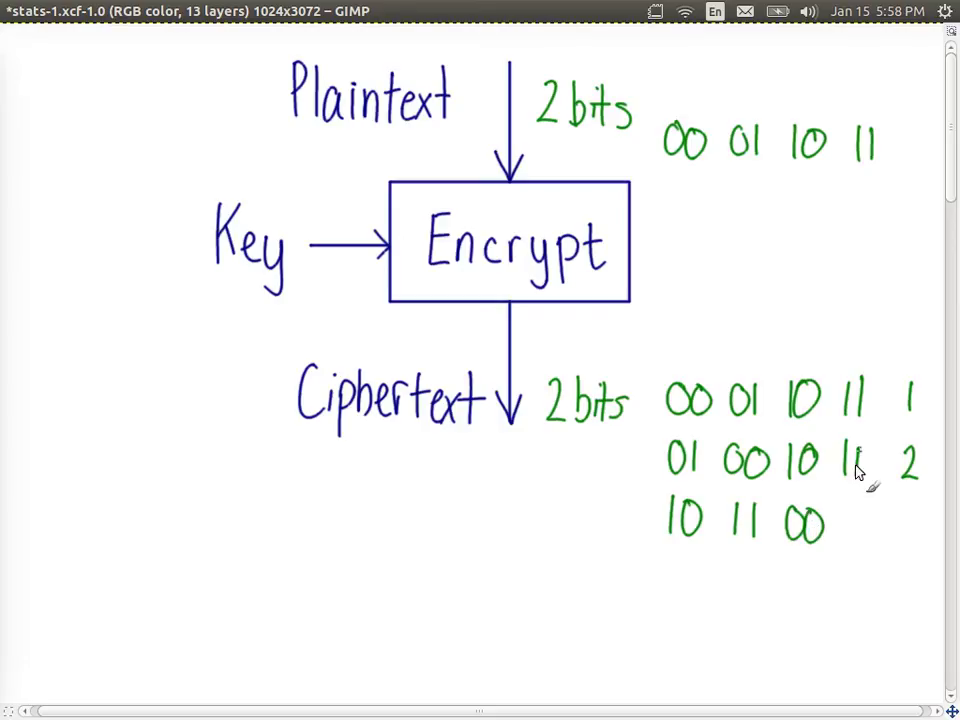
{"action": "key", "text": "ctrl+z"}
{"action": "mouse_move", "coordinate": [860, 505]}
{"action": "left_mouse_down"}
{"action": "mouse_move", "coordinate": [859, 535]}
{"action": "mouse_move", "coordinate": [917, 512]}
{"action": "mouse_move", "coordinate": [918, 537]}
{"action": "left_mouse_up"}
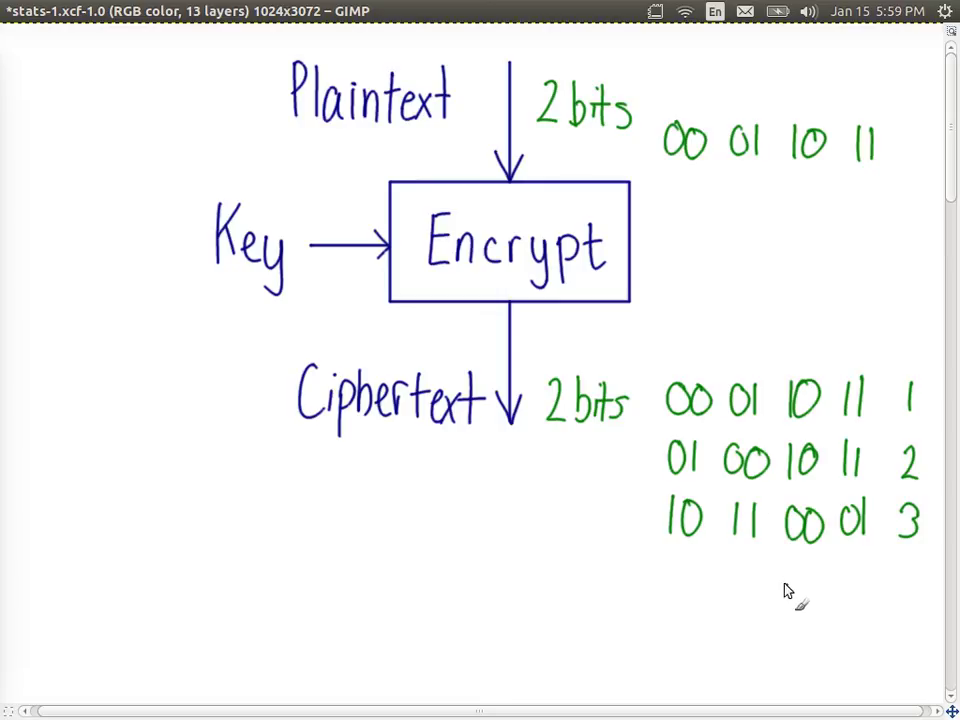
Step: Draw a down arrow below the mapping rows and write 4! = 24
{"action": "left_click_drag", "start_coordinate": [771, 561], "coordinate": [771, 612]}
{"action": "mouse_move", "coordinate": [876, 622]}
{"action": "left_mouse_down"}
{"action": "mouse_move", "coordinate": [890, 643]}
{"action": "mouse_move", "coordinate": [884, 655]}
{"action": "mouse_move", "coordinate": [899, 641]}
{"action": "mouse_move", "coordinate": [874, 674]}
{"action": "mouse_move", "coordinate": [880, 697]}
{"action": "mouse_move", "coordinate": [898, 688]}
{"action": "mouse_move", "coordinate": [890, 699]}
{"action": "left_mouse_up"}
{"action": "left_click", "coordinate": [899, 650]}
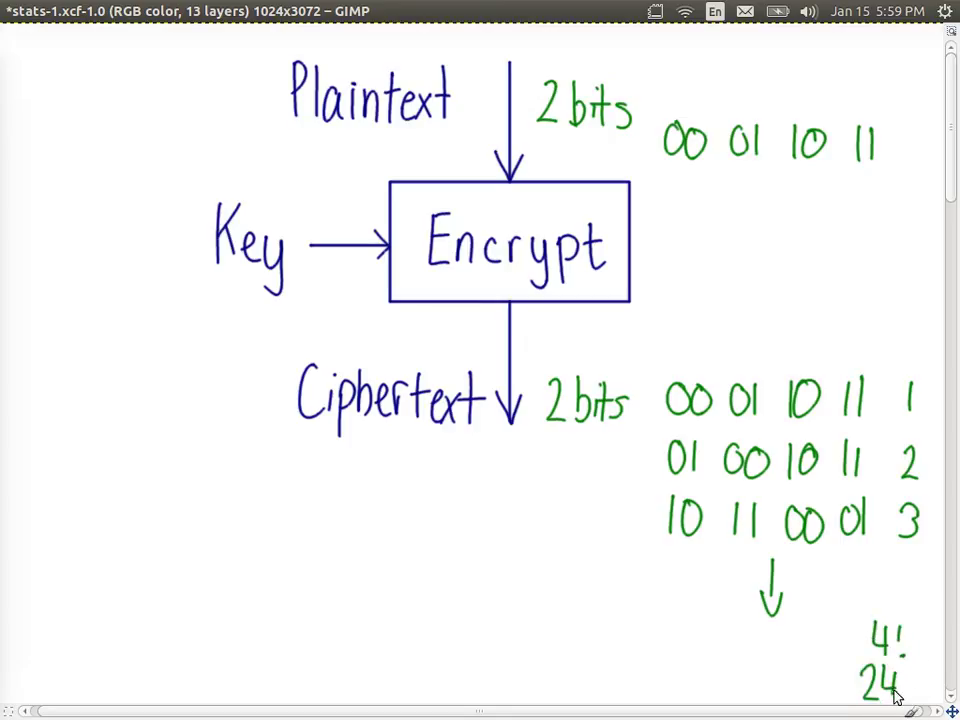
Step: Write '24 keys' under the Key label, then clear the green annotations
{"action": "mouse_move", "coordinate": [148, 296]}
{"action": "left_mouse_down"}
{"action": "mouse_move", "coordinate": [149, 327]}
{"action": "mouse_move", "coordinate": [179, 308]}
{"action": "mouse_move", "coordinate": [175, 297]}
{"action": "mouse_move", "coordinate": [172, 319]}
{"action": "mouse_move", "coordinate": [202, 317]}
{"action": "mouse_move", "coordinate": [186, 332]}
{"action": "mouse_move", "coordinate": [217, 307]}
{"action": "mouse_move", "coordinate": [235, 322]}
{"action": "mouse_move", "coordinate": [246, 305]}
{"action": "mouse_move", "coordinate": [286, 328]}
{"action": "left_mouse_up"}
{"action": "left_click", "coordinate": [172, 318]}
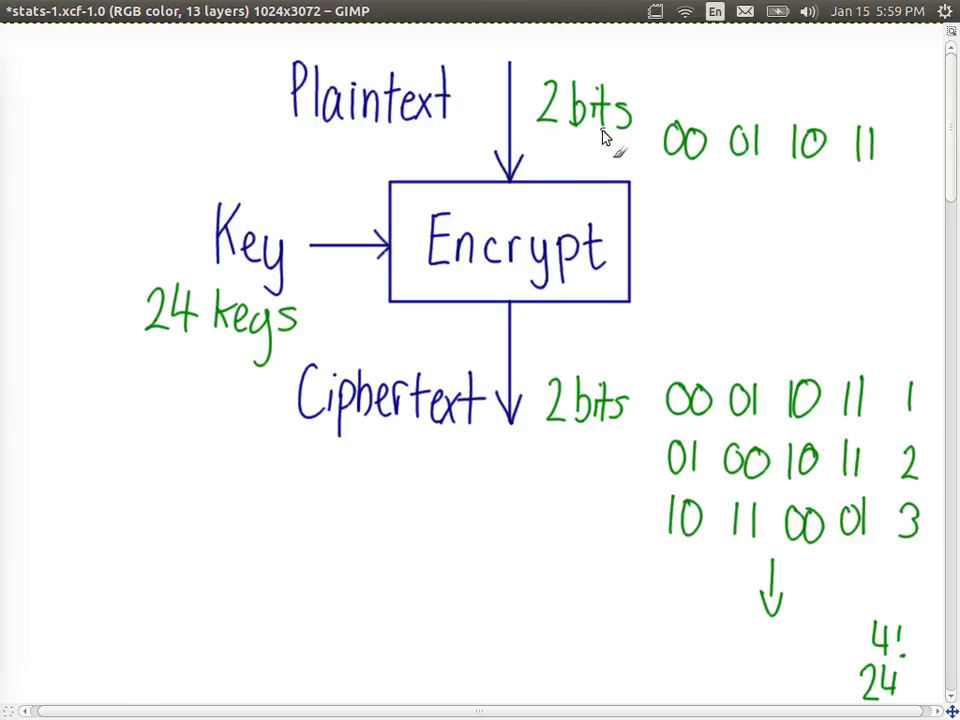
{"action": "left_click", "coordinate": [577, 228]}
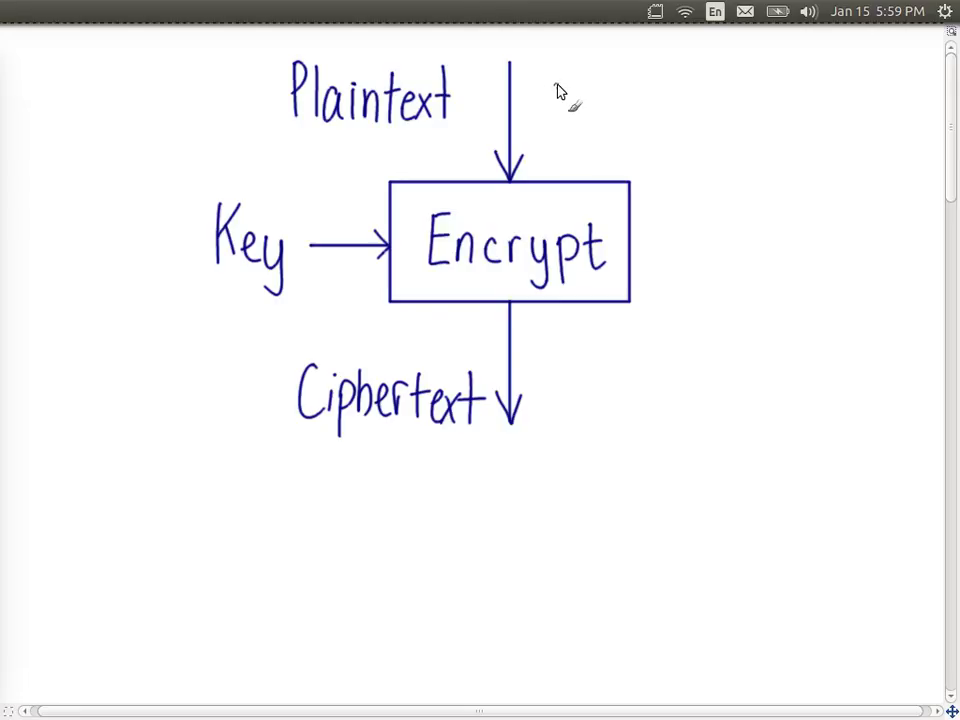
Step: Write green '64 bits' labels beside both the Plaintext and Ciphertext arrows
{"action": "mouse_move", "coordinate": [557, 78]}
{"action": "left_mouse_down"}
{"action": "mouse_move", "coordinate": [562, 110]}
{"action": "mouse_move", "coordinate": [567, 95]}
{"action": "mouse_move", "coordinate": [578, 103]}
{"action": "mouse_move", "coordinate": [578, 80]}
{"action": "mouse_move", "coordinate": [634, 99]}
{"action": "left_mouse_up"}
{"action": "left_click_drag", "start_coordinate": [649, 97], "coordinate": [636, 121]}
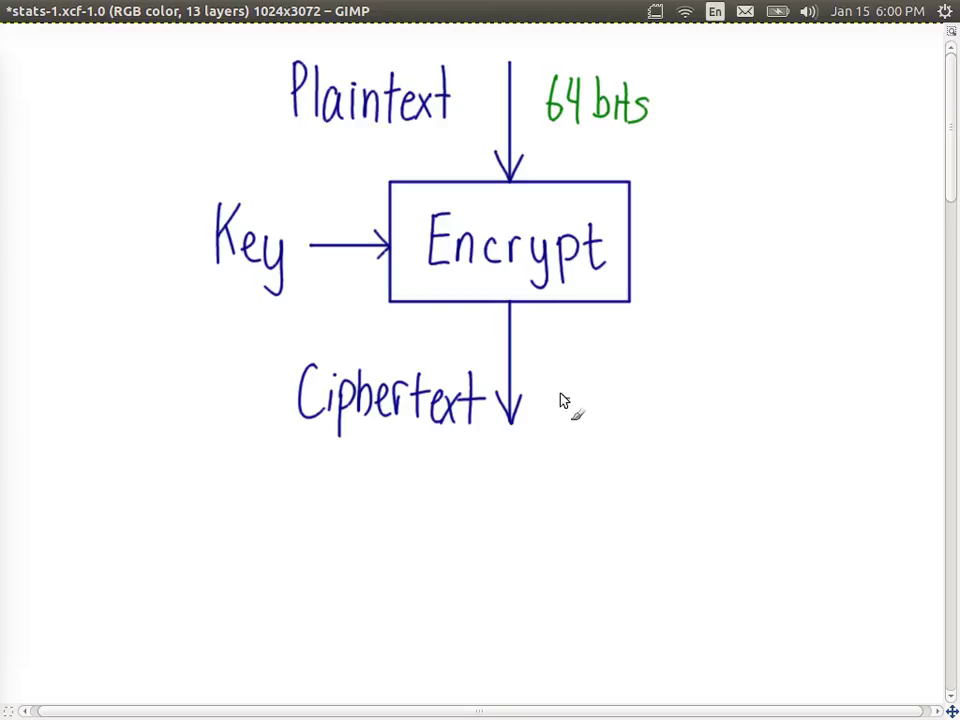
{"action": "mouse_move", "coordinate": [557, 368]}
{"action": "left_mouse_down"}
{"action": "mouse_move", "coordinate": [583, 398]}
{"action": "mouse_move", "coordinate": [592, 404]}
{"action": "mouse_move", "coordinate": [594, 389]}
{"action": "mouse_move", "coordinate": [627, 385]}
{"action": "left_mouse_up"}
{"action": "left_click_drag", "start_coordinate": [638, 388], "coordinate": [628, 410]}
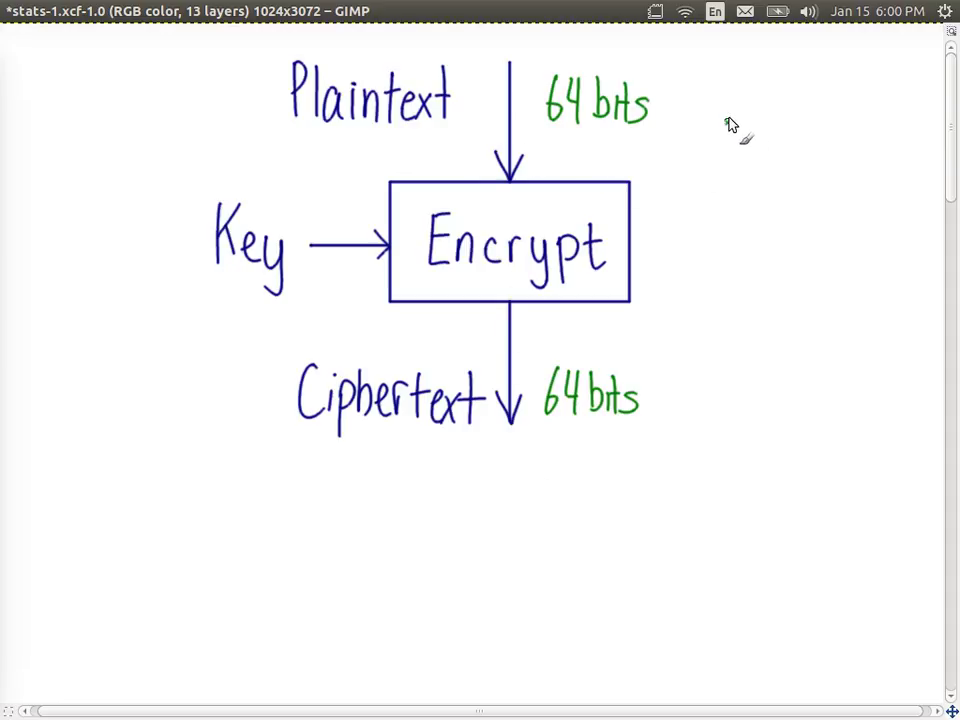
Step: Handwrite '2^64 plaintext' in green at the upper right of the diagram
{"action": "left_click_drag", "start_coordinate": [721, 126], "coordinate": [743, 166]}
{"action": "mouse_move", "coordinate": [765, 104]}
{"action": "left_mouse_down"}
{"action": "mouse_move", "coordinate": [783, 122]}
{"action": "mouse_move", "coordinate": [799, 188]}
{"action": "mouse_move", "coordinate": [803, 163]}
{"action": "left_mouse_up"}
{"action": "mouse_move", "coordinate": [818, 120]}
{"action": "left_mouse_down"}
{"action": "mouse_move", "coordinate": [825, 161]}
{"action": "mouse_move", "coordinate": [828, 143]}
{"action": "mouse_move", "coordinate": [841, 169]}
{"action": "mouse_move", "coordinate": [862, 129]}
{"action": "mouse_move", "coordinate": [868, 160]}
{"action": "mouse_move", "coordinate": [882, 140]}
{"action": "mouse_move", "coordinate": [893, 172]}
{"action": "left_mouse_up"}
{"action": "left_click_drag", "start_coordinate": [893, 150], "coordinate": [882, 172]}
{"action": "left_click_drag", "start_coordinate": [903, 118], "coordinate": [905, 172]}
{"action": "left_click_drag", "start_coordinate": [896, 146], "coordinate": [912, 144]}
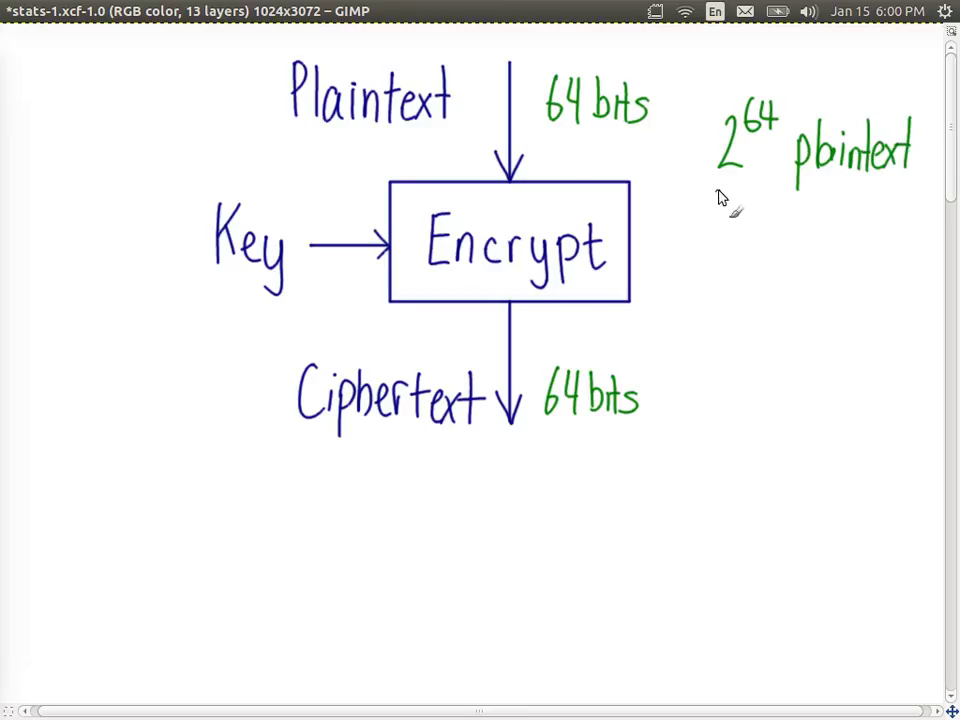
{"action": "left_click_drag", "start_coordinate": [764, 112], "coordinate": [761, 128]}
Step: Write '2^64 !' below the Key label
{"action": "left_click_drag", "start_coordinate": [807, 383], "coordinate": [809, 380]}
{"action": "mouse_move", "coordinate": [119, 316]}
{"action": "left_mouse_down"}
{"action": "mouse_move", "coordinate": [114, 361]}
{"action": "mouse_move", "coordinate": [136, 356]}
{"action": "left_mouse_up"}
{"action": "mouse_move", "coordinate": [148, 307]}
{"action": "left_mouse_down"}
{"action": "mouse_move", "coordinate": [150, 318]}
{"action": "mouse_move", "coordinate": [172, 307]}
{"action": "mouse_move", "coordinate": [166, 318]}
{"action": "mouse_move", "coordinate": [185, 338]}
{"action": "left_mouse_up"}
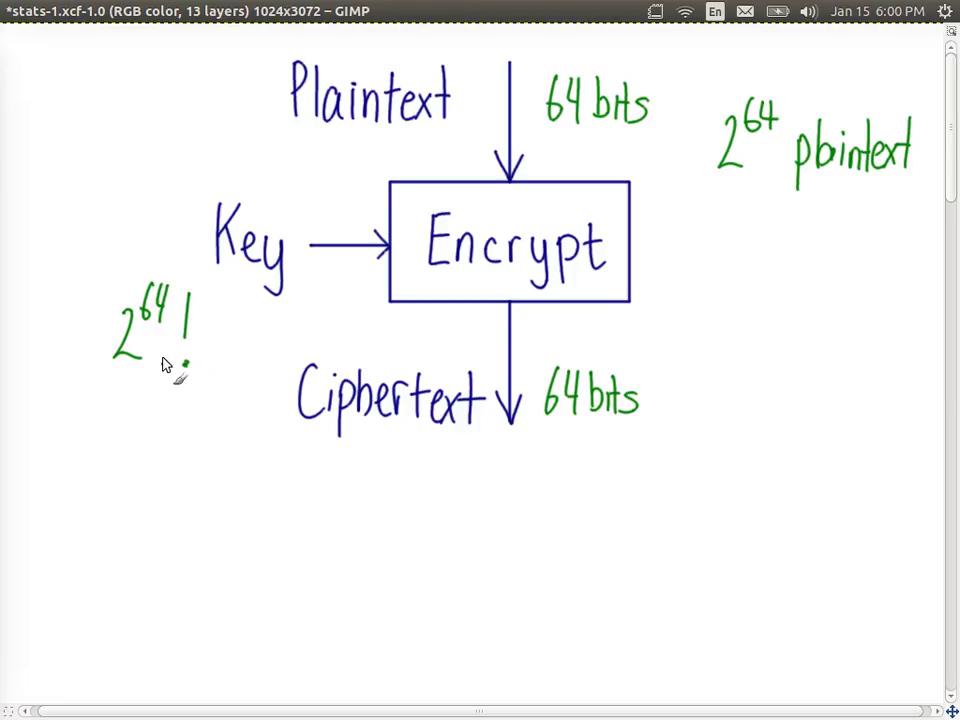
Step: Append '≈ 10^10^88' after the '2^64 !' key count below Key
{"action": "mouse_move", "coordinate": [214, 327]}
{"action": "left_mouse_down"}
{"action": "mouse_move", "coordinate": [240, 327]}
{"action": "mouse_move", "coordinate": [265, 356]}
{"action": "mouse_move", "coordinate": [282, 323]}
{"action": "mouse_move", "coordinate": [304, 330]}
{"action": "left_mouse_up"}
{"action": "mouse_move", "coordinate": [316, 285]}
{"action": "left_mouse_down"}
{"action": "mouse_move", "coordinate": [325, 305]}
{"action": "mouse_move", "coordinate": [336, 281]}
{"action": "mouse_move", "coordinate": [340, 298]}
{"action": "mouse_move", "coordinate": [349, 282]}
{"action": "left_mouse_up"}
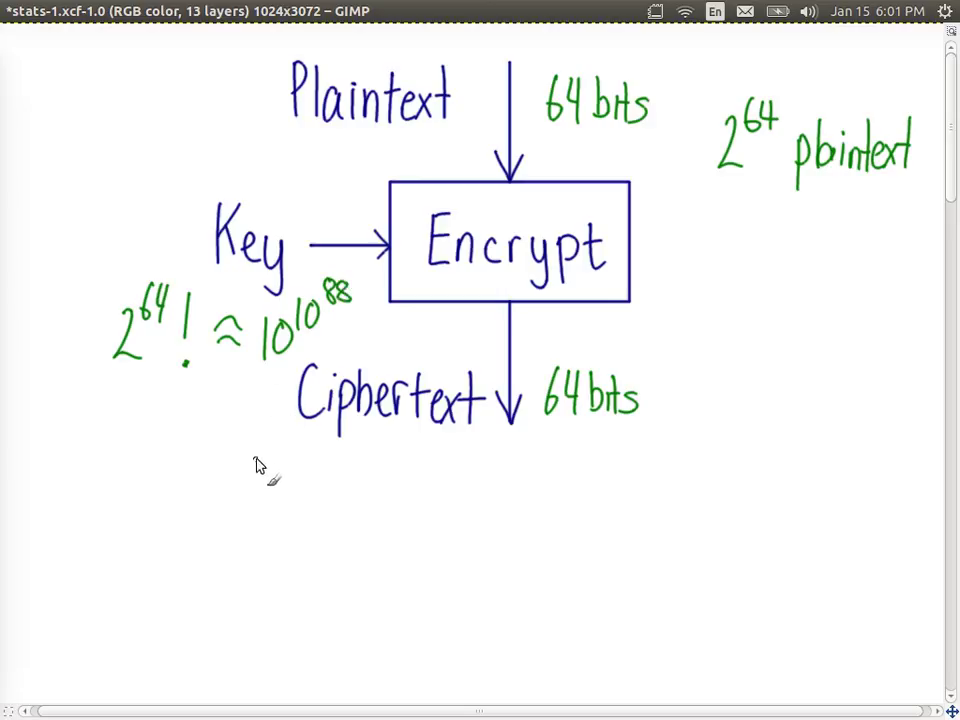